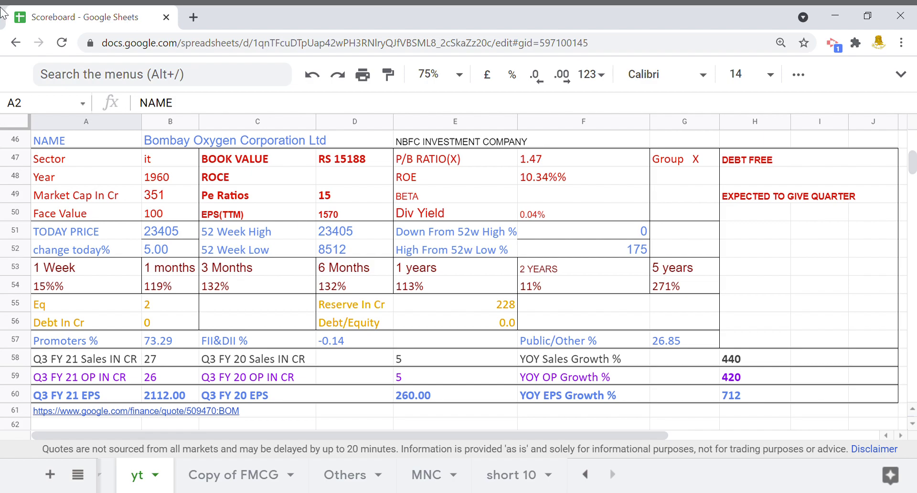
- Replace the Sector entry for Bombay Oxygen Corporation Ltd with INVESTMENT
left_click(149, 158)
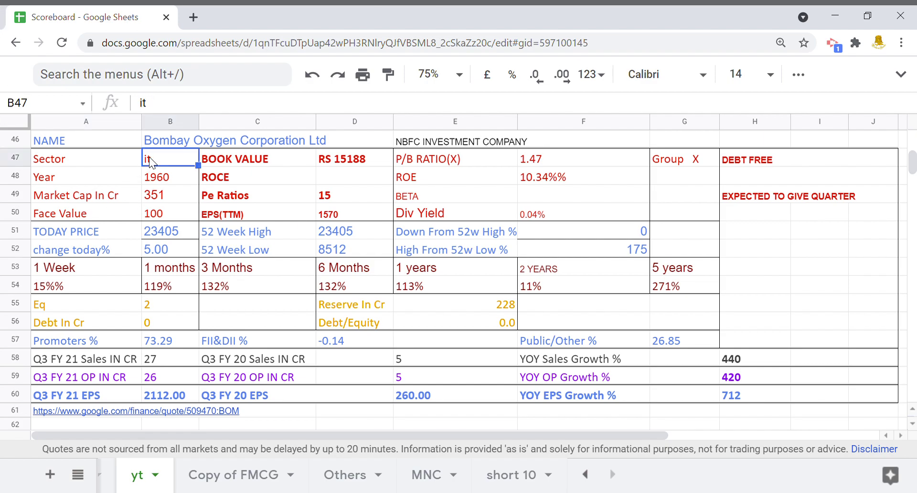
key("Delete")
double_click(157, 164)
type("IN")
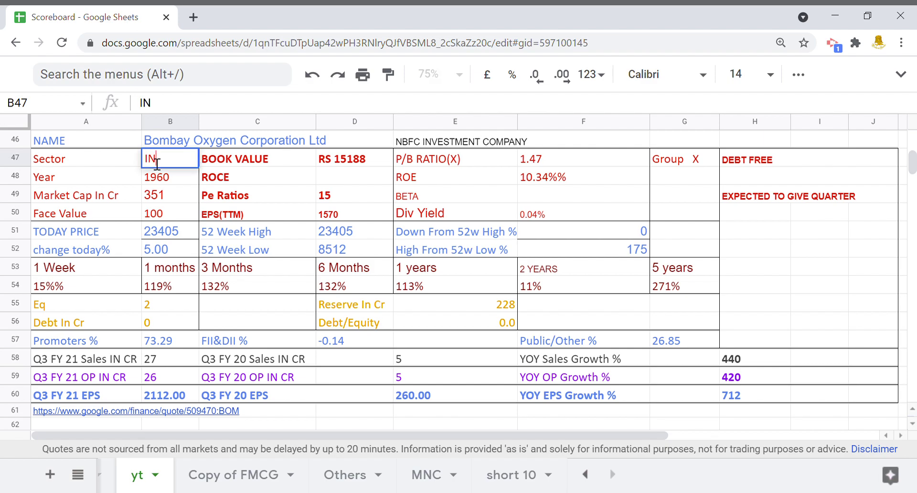
type("VESTMENT")
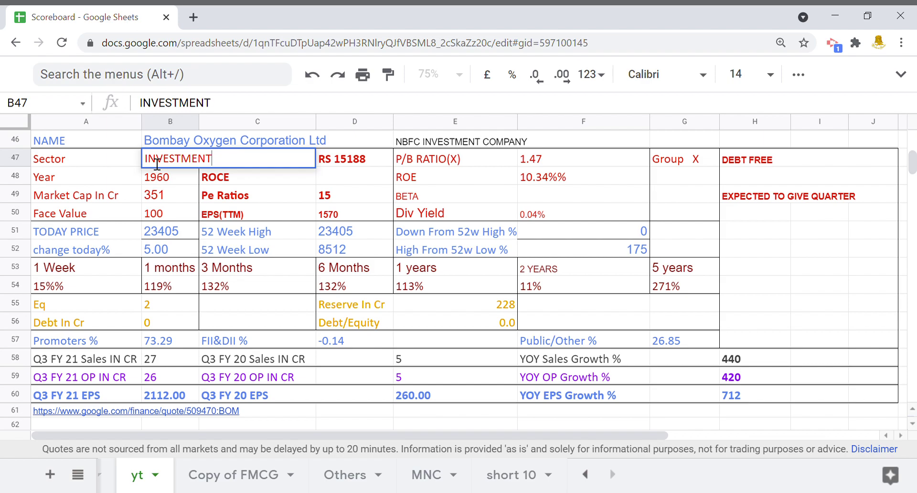
key("Return")
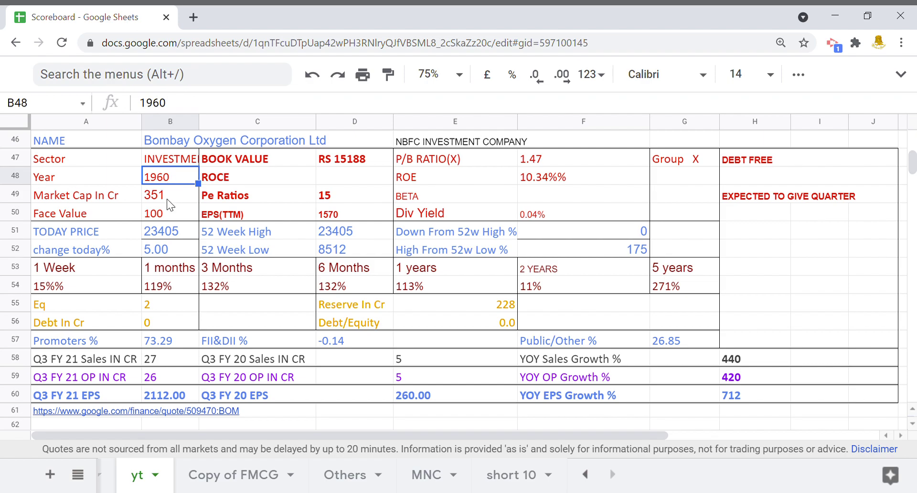
- Review the company's equity, market cap, share group, face value and today's percentage change in the scoreboard
left_click(169, 312)
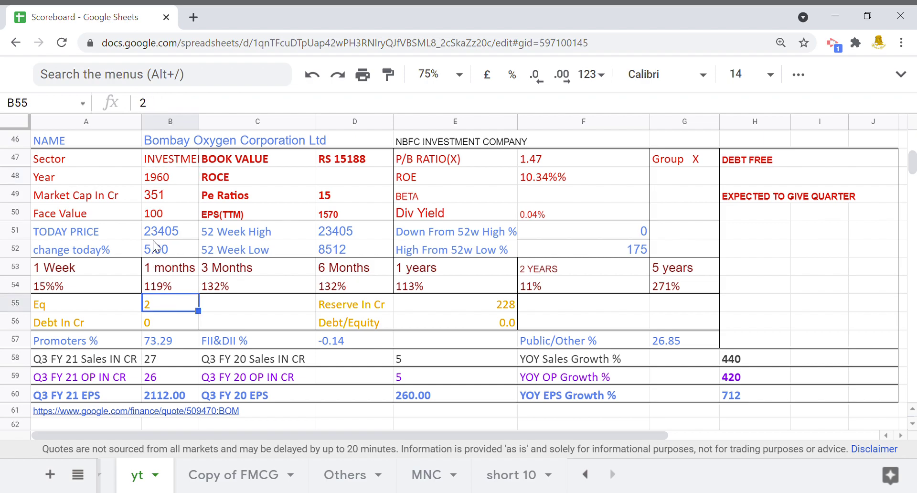
left_click(172, 196)
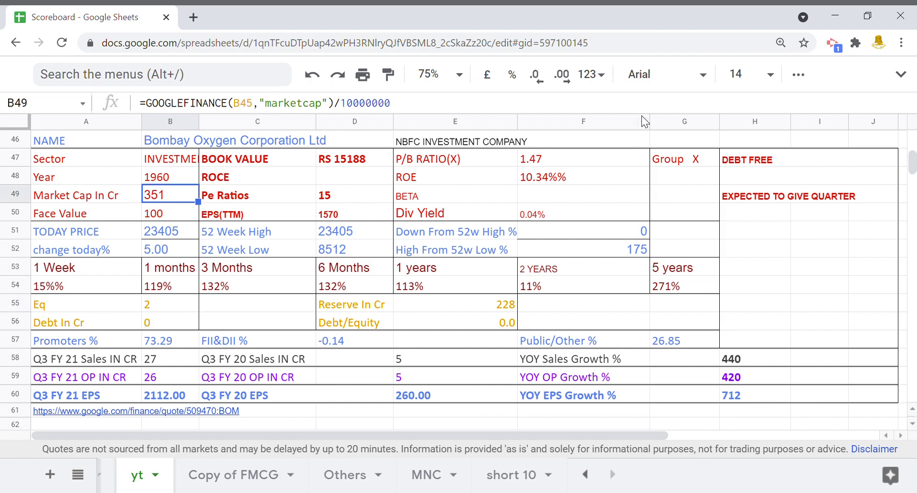
left_click(686, 163)
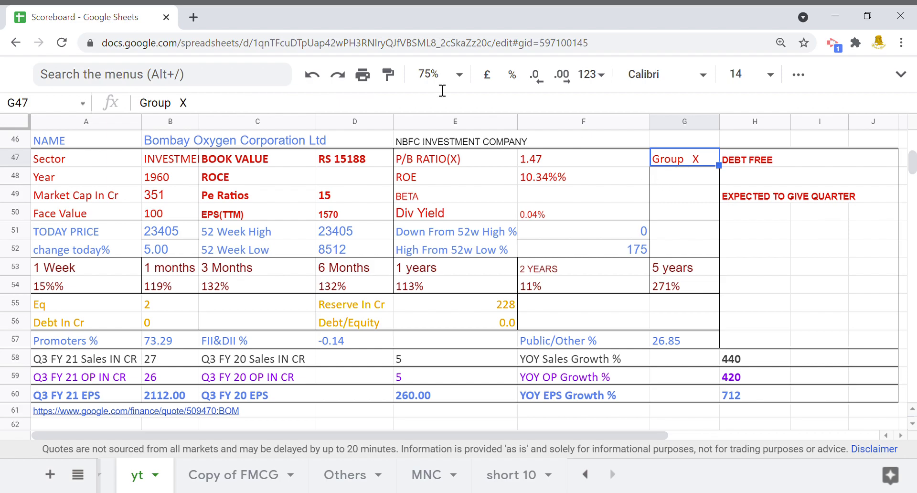
left_click(174, 215)
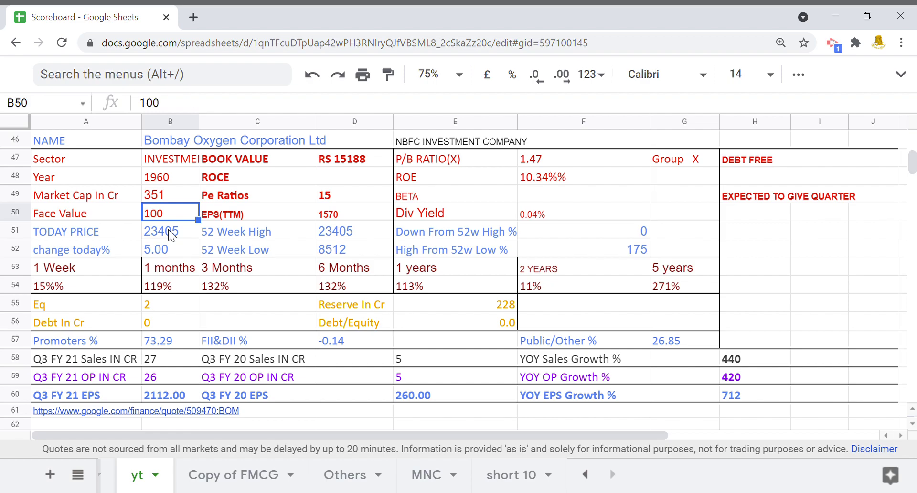
left_click(173, 244)
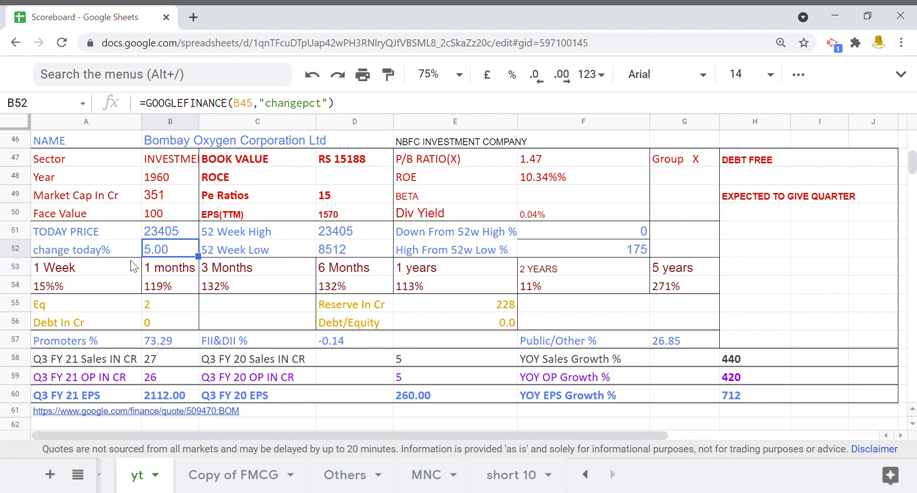
- Go through the company's returns row from 1 week through 1, 3 and 6 months to 1, 2 and 5 years
left_click(103, 282)
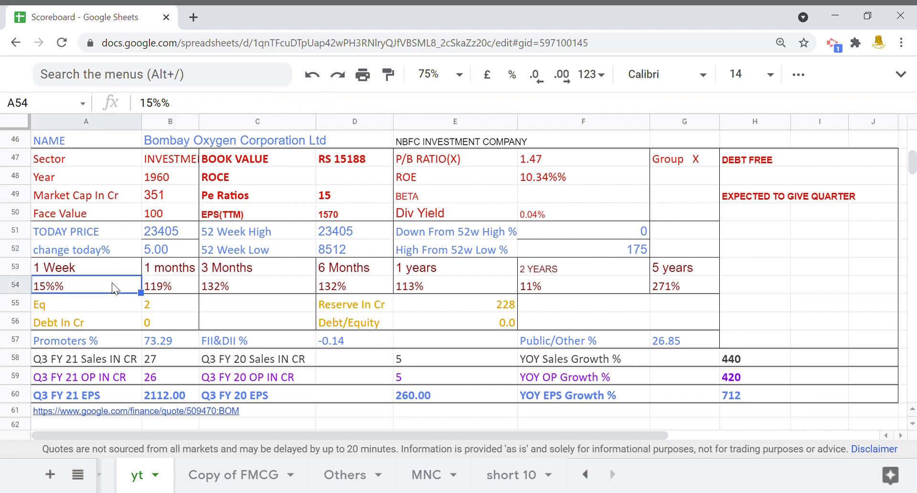
left_click(174, 285)
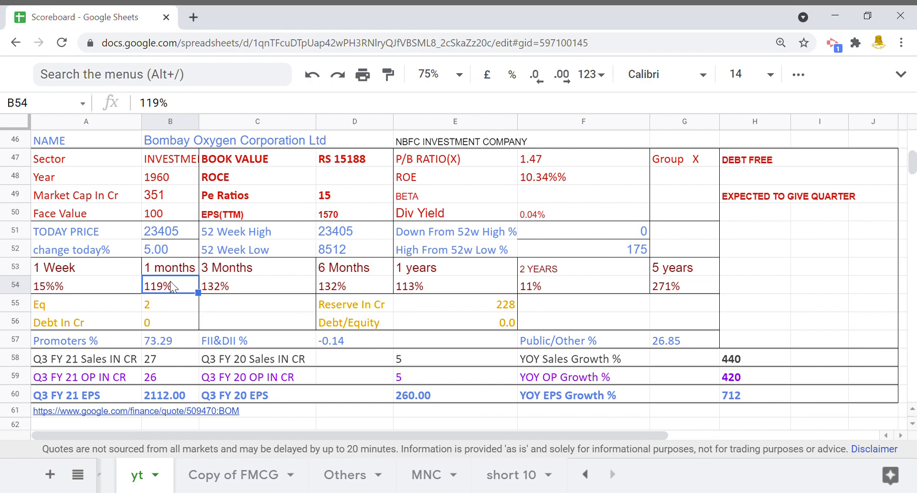
left_click(245, 290)
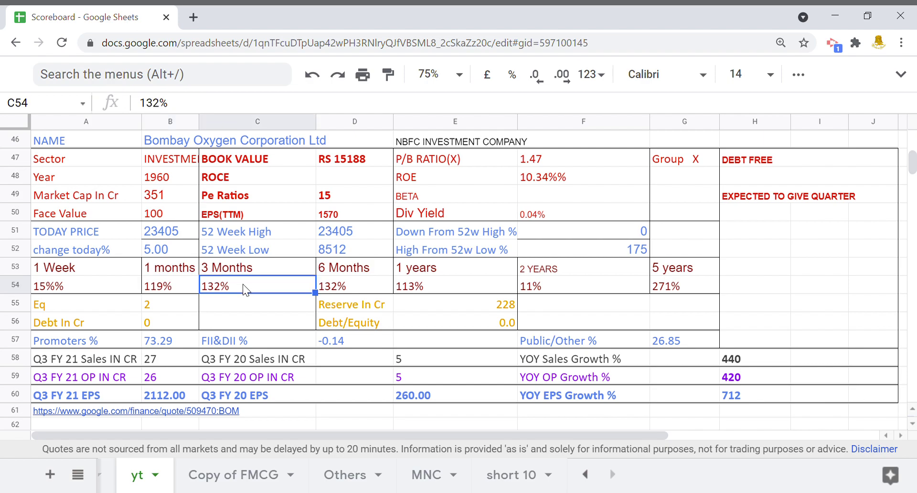
left_click(349, 291)
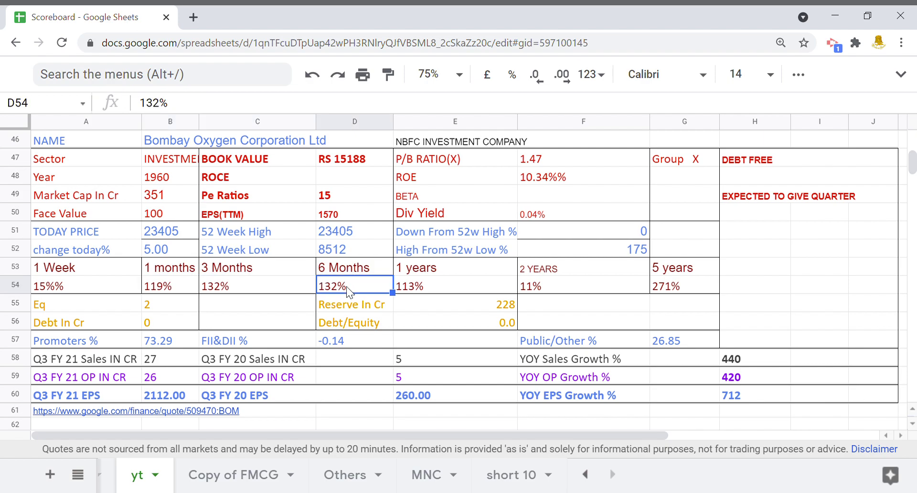
left_click(433, 287)
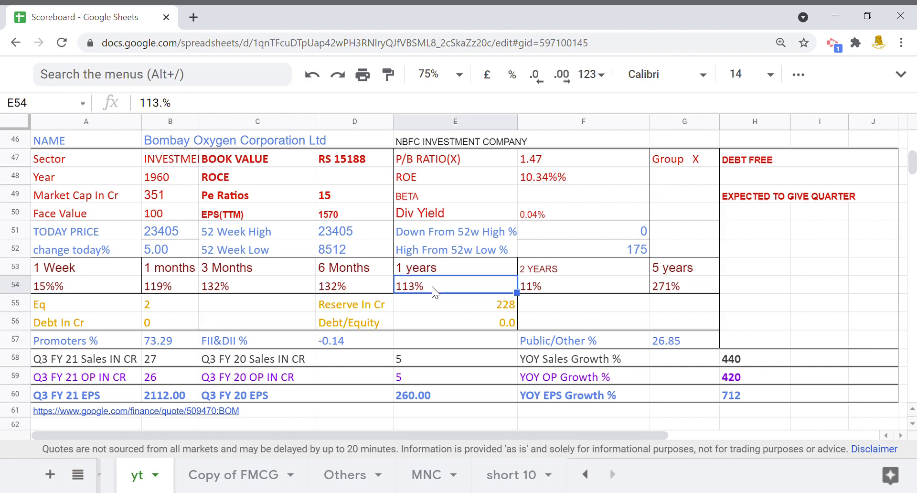
left_click(543, 294)
left_click(682, 285)
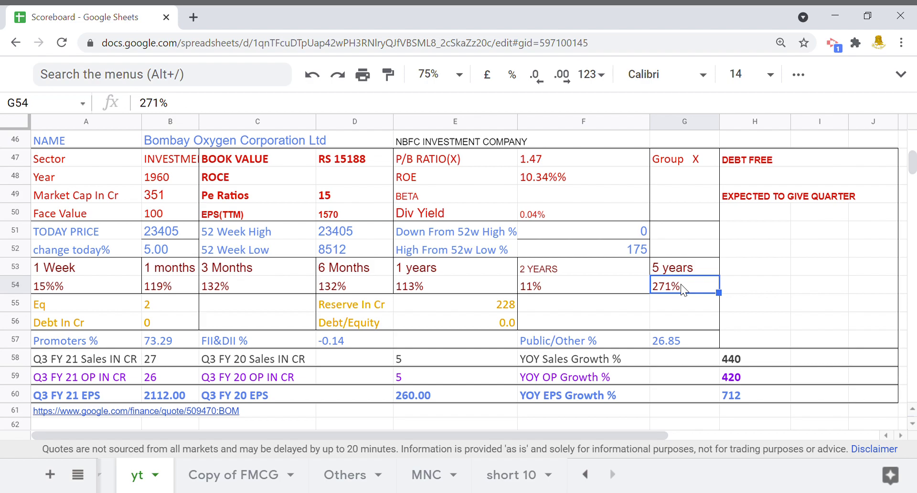
- Check the company's equity, reserve, debt and debt/equity cells
left_click(168, 308)
left_click(484, 308)
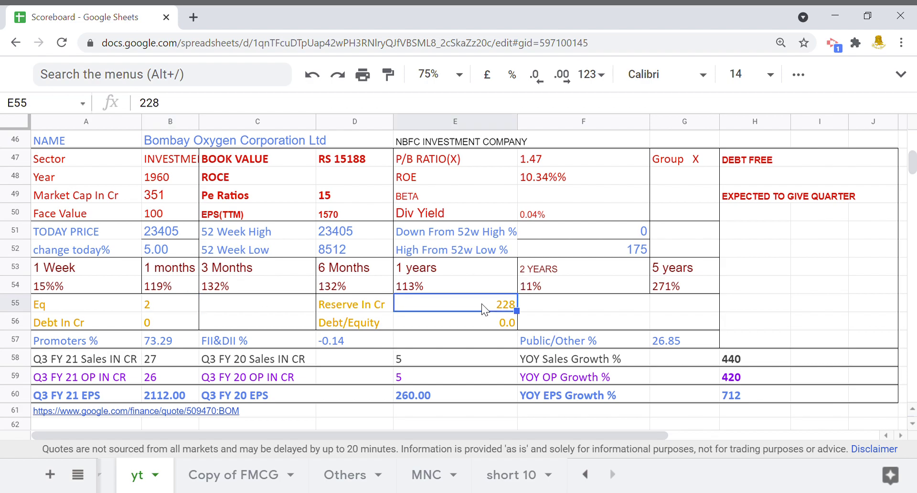
left_click(168, 321)
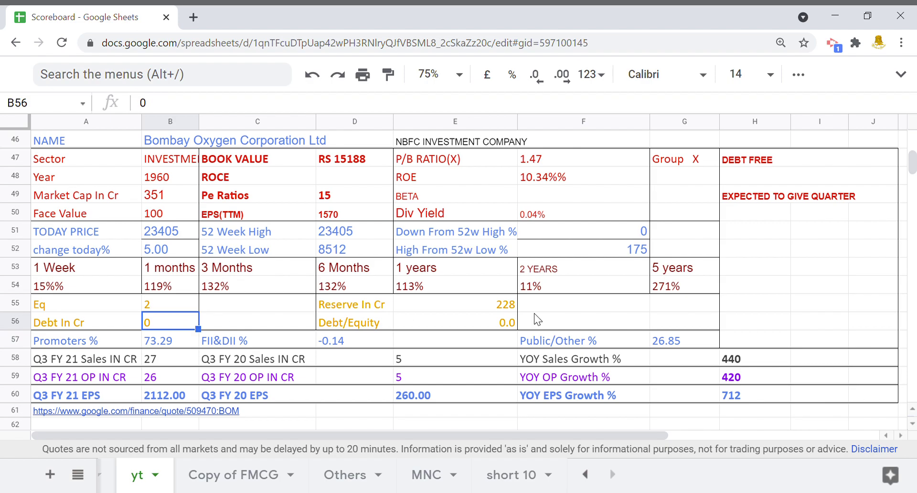
left_click(482, 324)
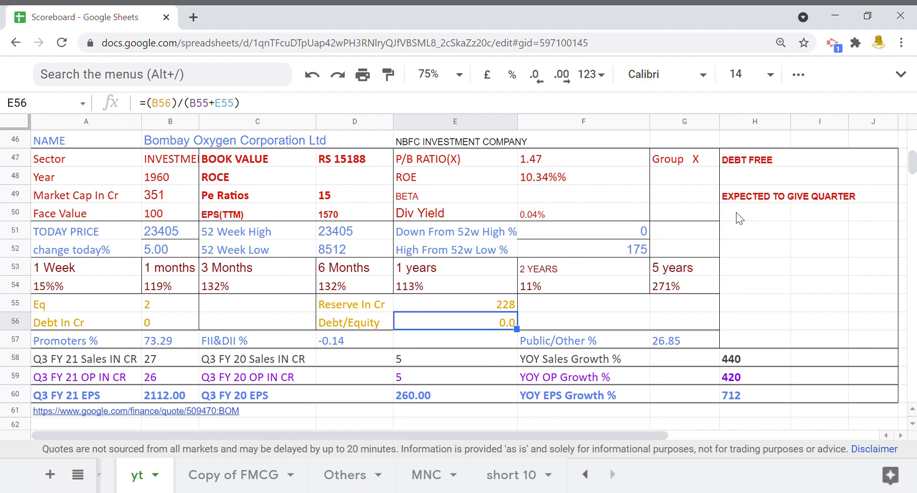
- Check the promoters' holding and replace the FII&DII % formula in D57 with 0
left_click(176, 343)
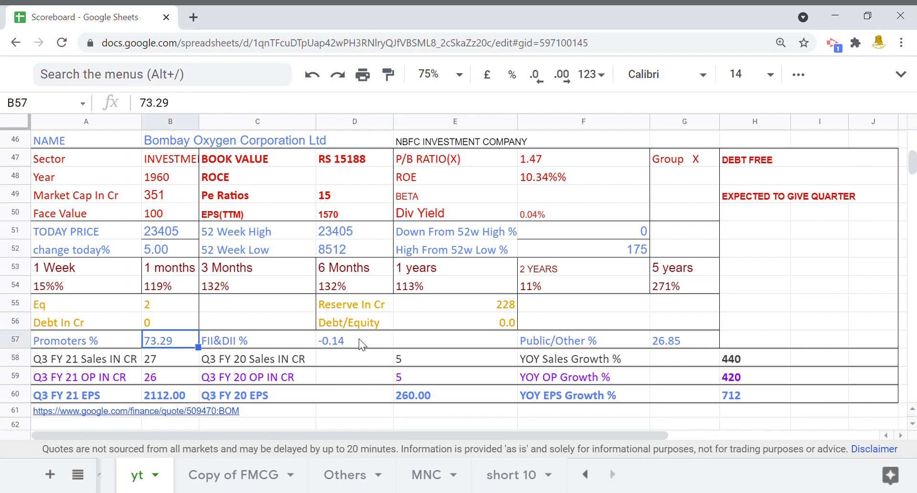
left_click(341, 345)
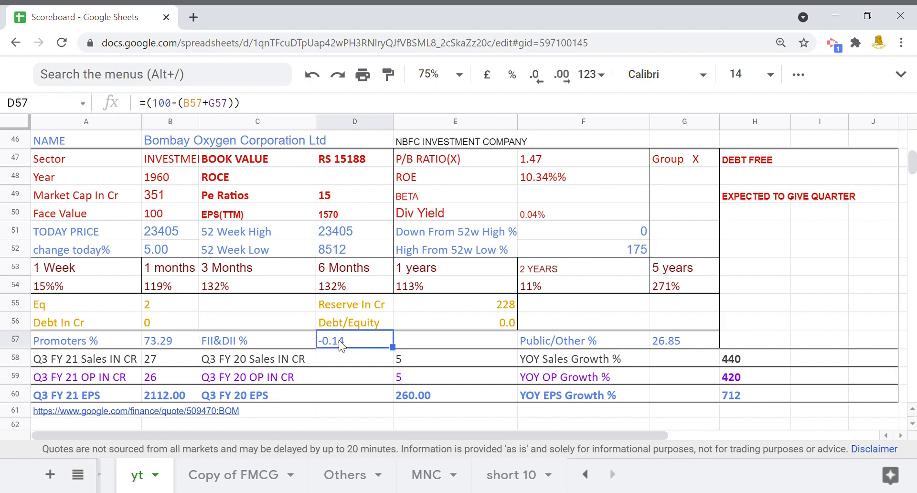
key("Delete")
type("0")
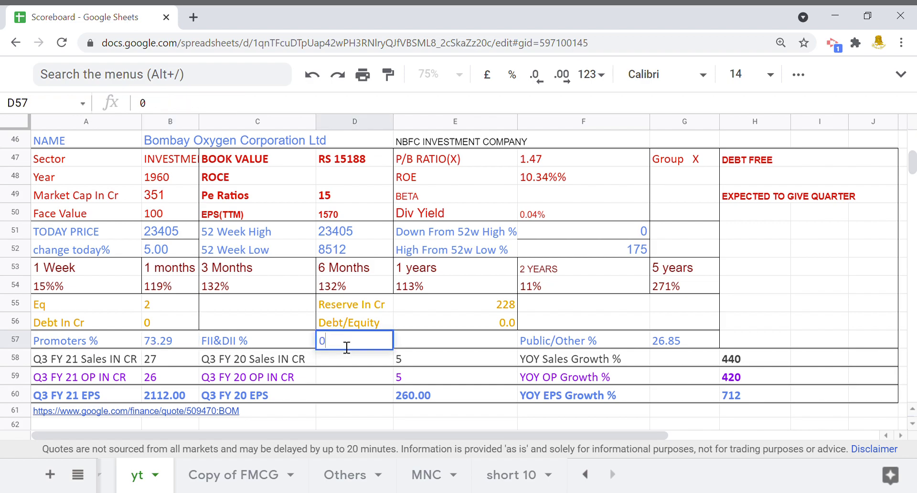
key("Return")
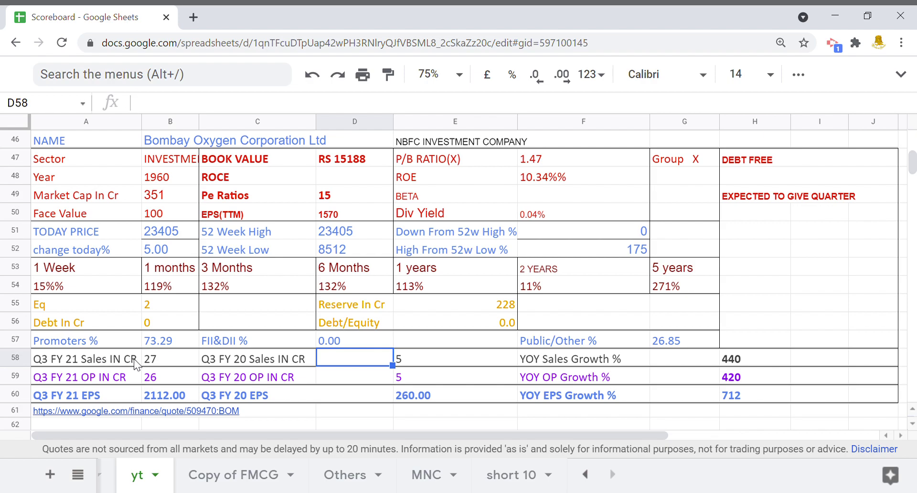
- Compare the Q3 FY 21 and Q3 FY 20 sales and operating profit, and examine the YOY sales, OP and EPS growth
left_click(153, 363)
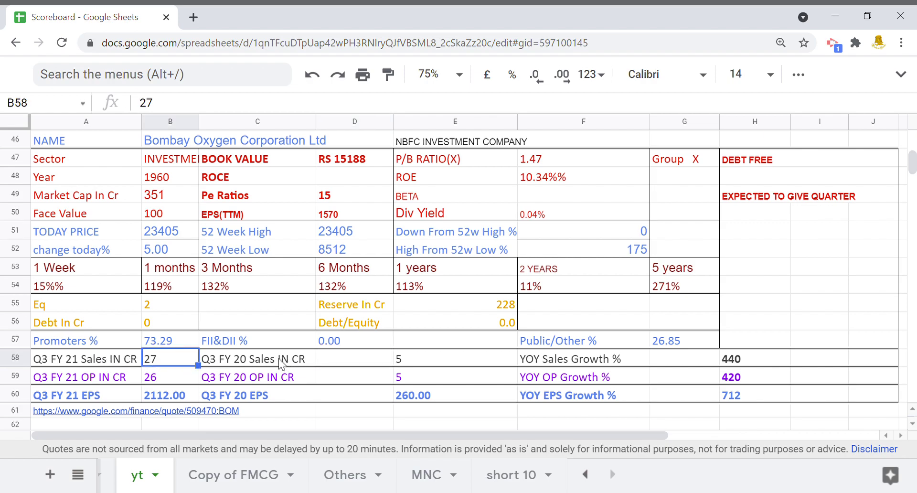
left_click(428, 362)
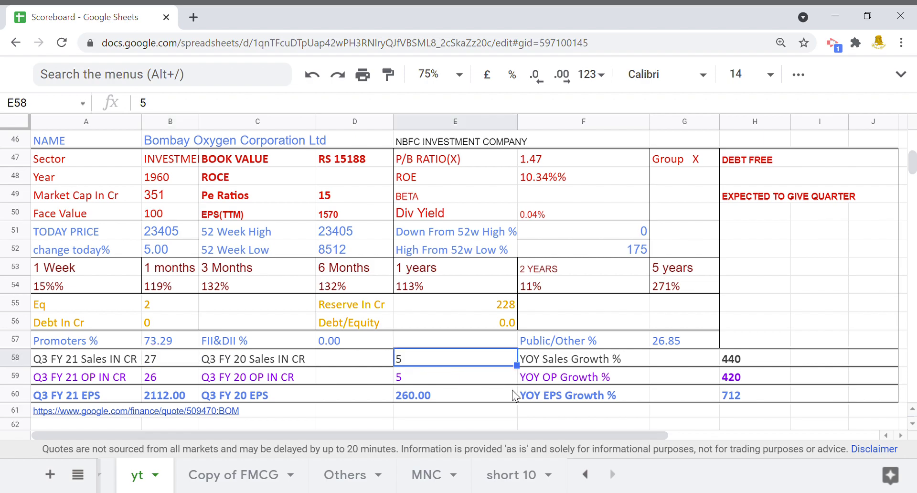
left_click(754, 362)
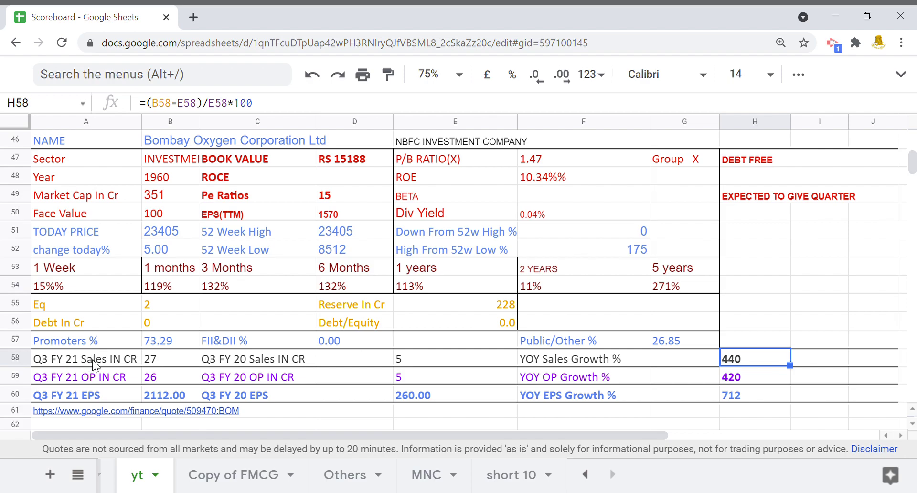
left_click(167, 380)
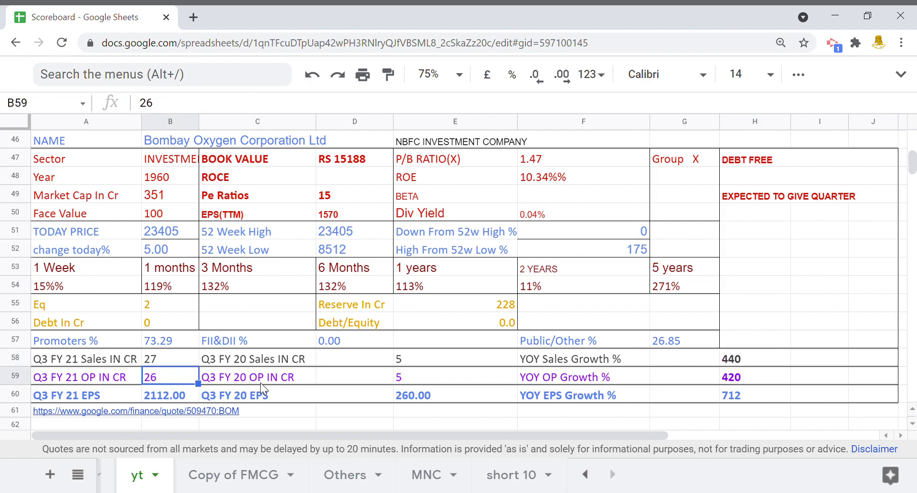
left_click(411, 377)
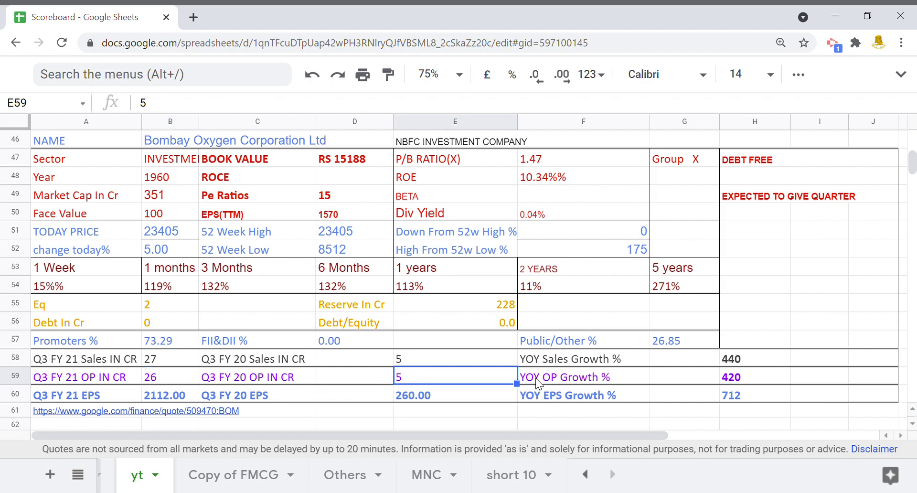
left_click(723, 378)
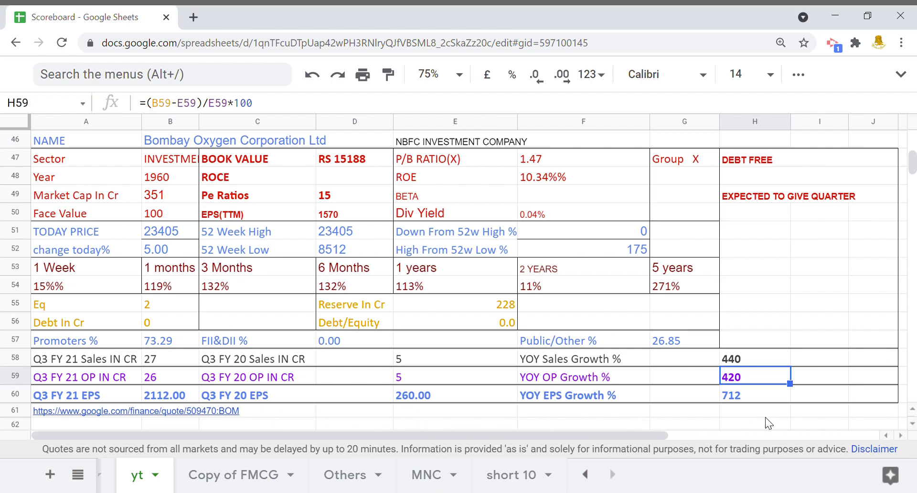
left_click(755, 394)
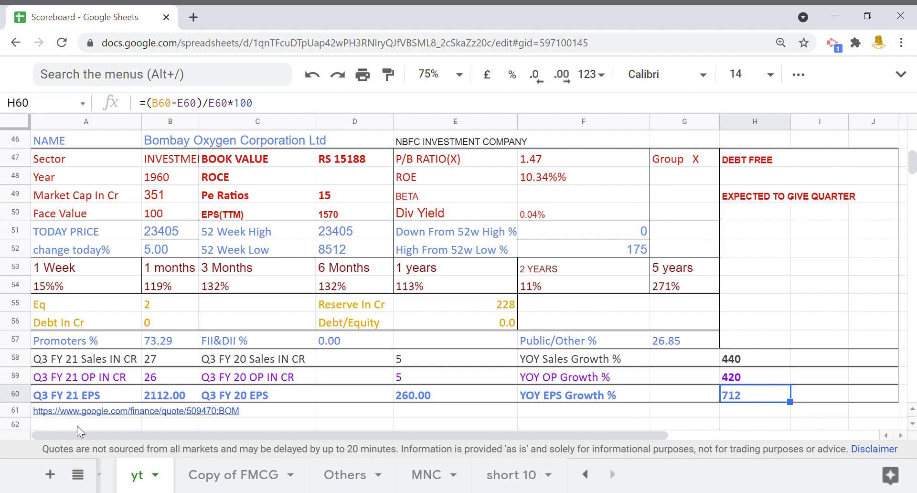
- Open the Google Finance quote page linked below the company's table and bring its price chart into view
left_click(113, 411)
left_click(139, 382)
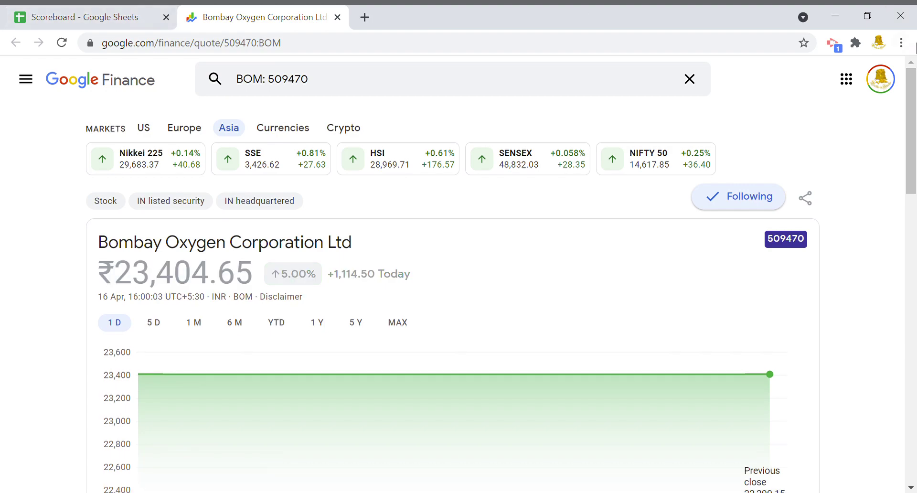
scroll(910, 148, "down", 3)
left_click_drag(910, 149, 908, 158)
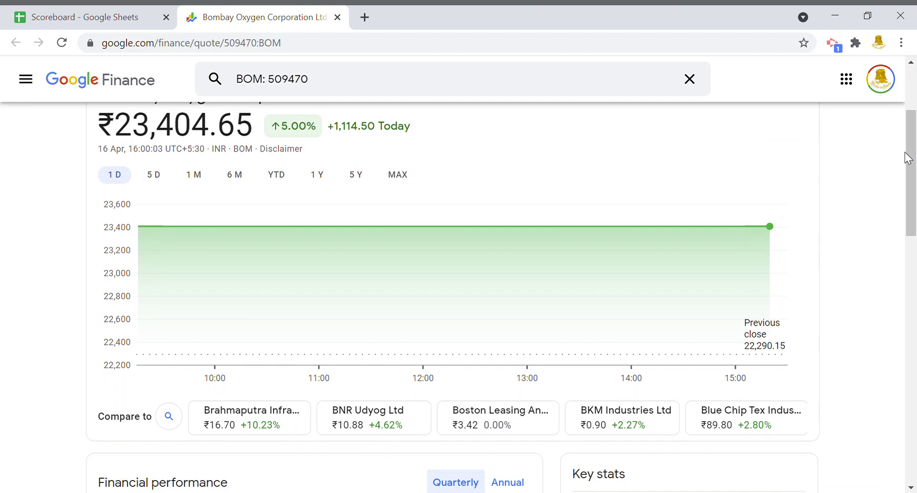
- Examine the share price chart over the 5-day, 1-month, 6-month, year-to-date, 1-year and 5-year periods
left_click(154, 175)
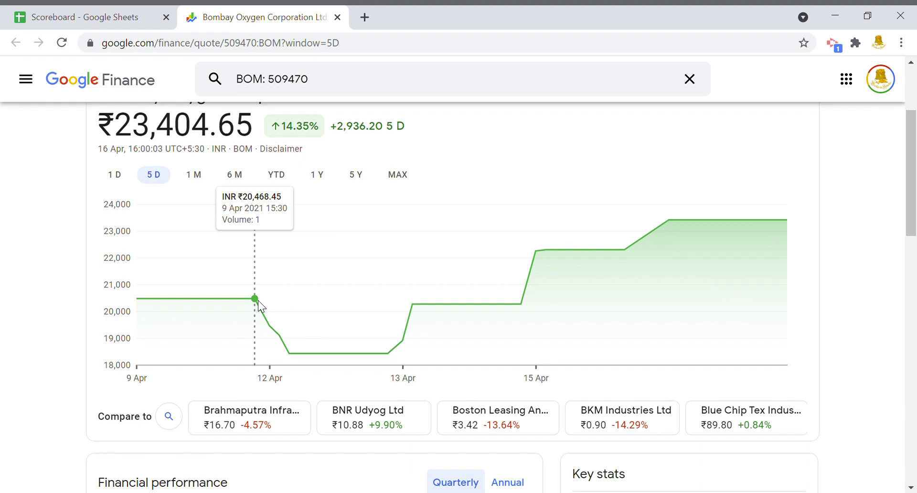
left_click(195, 176)
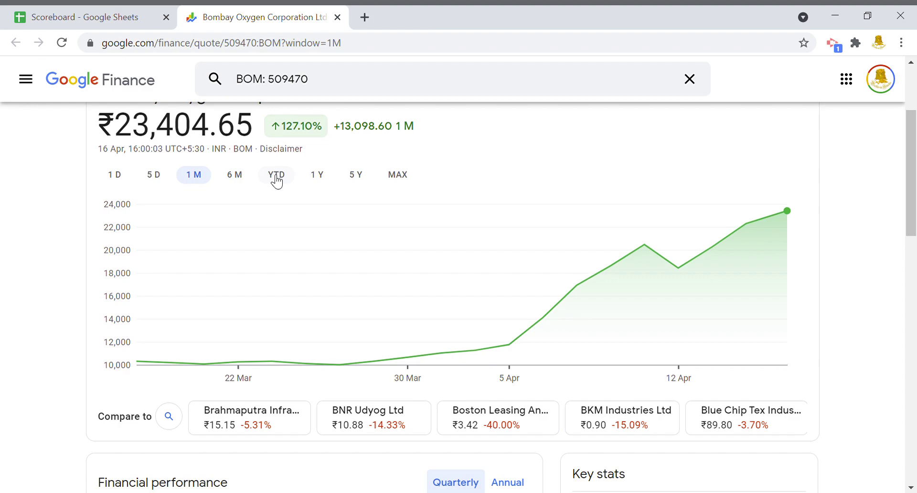
left_click(235, 178)
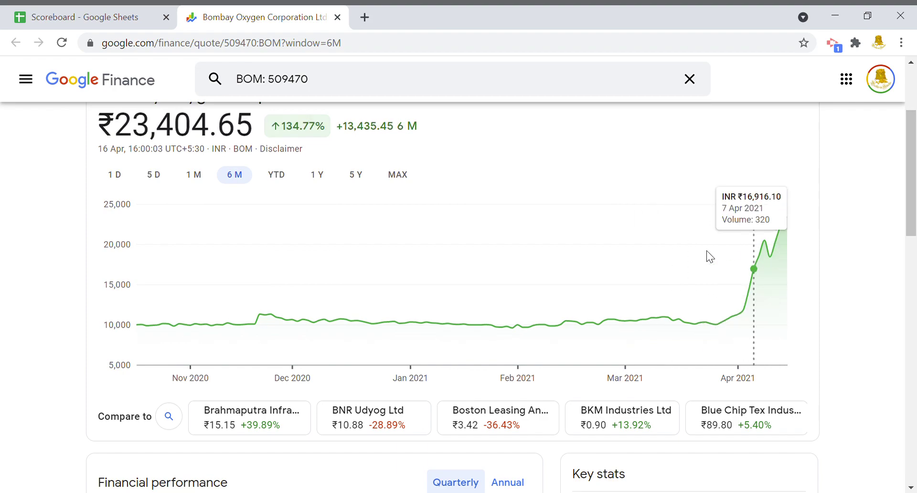
left_click(283, 178)
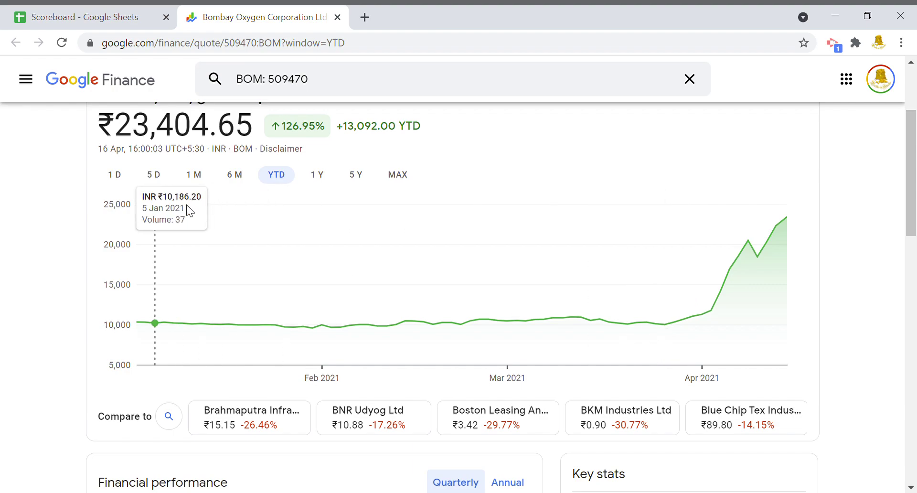
left_click(322, 177)
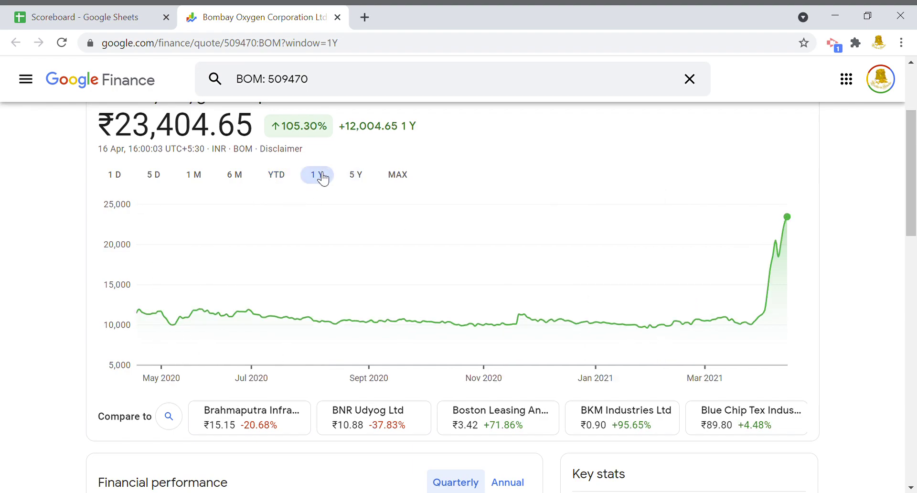
left_click(360, 180)
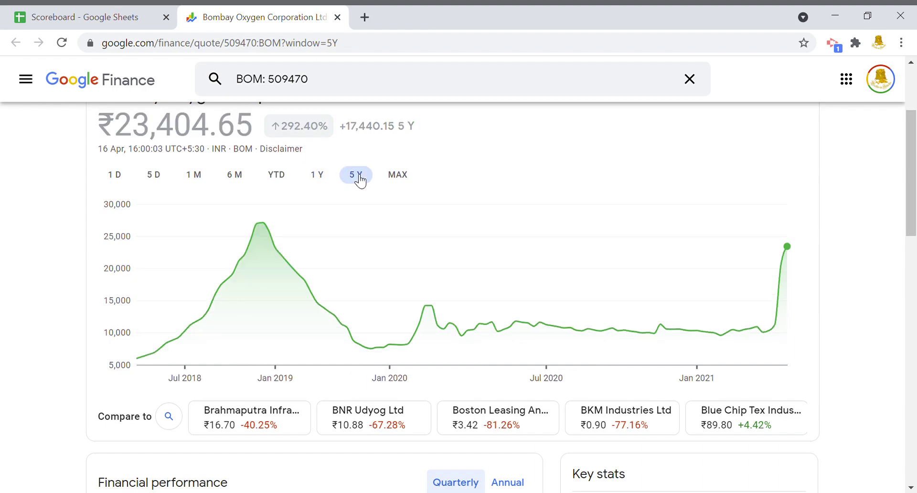